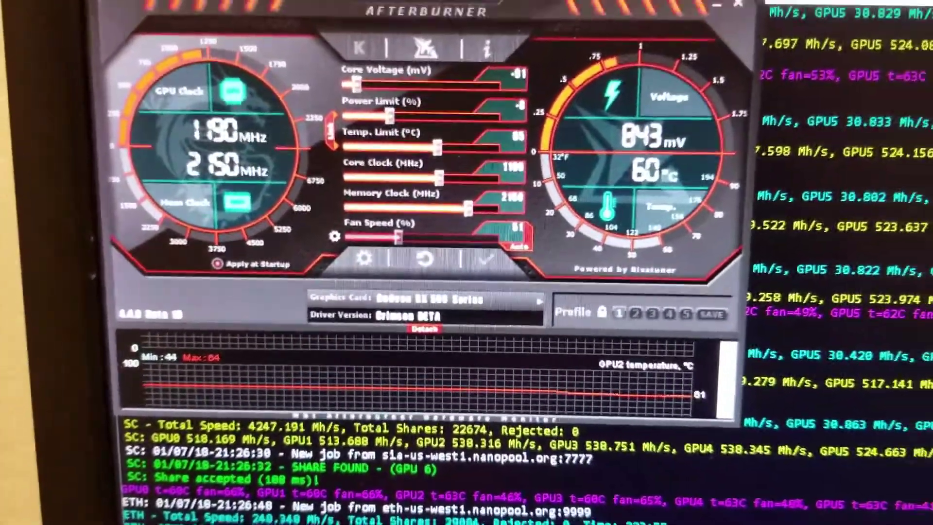
- Open the Graphics Card list to show the four RX 580 cards
{"action": "left_click", "coordinate": [487, 246]}
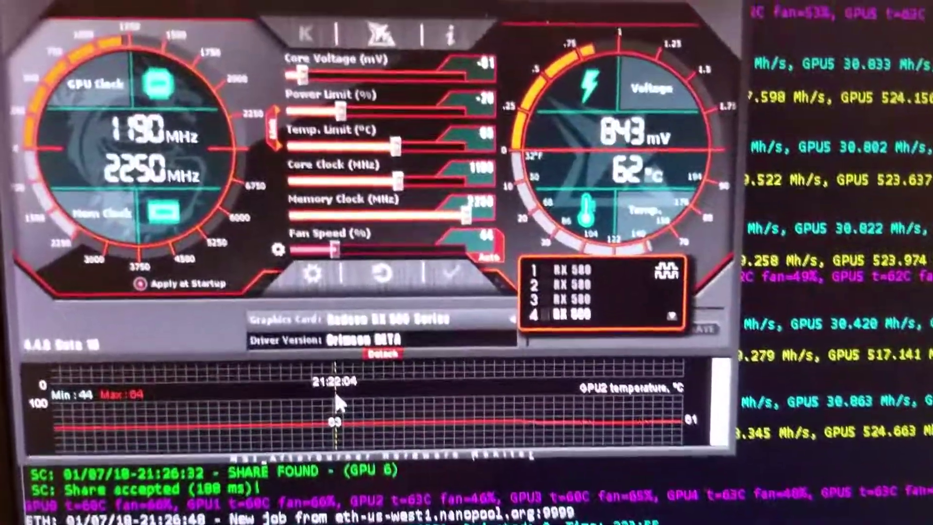